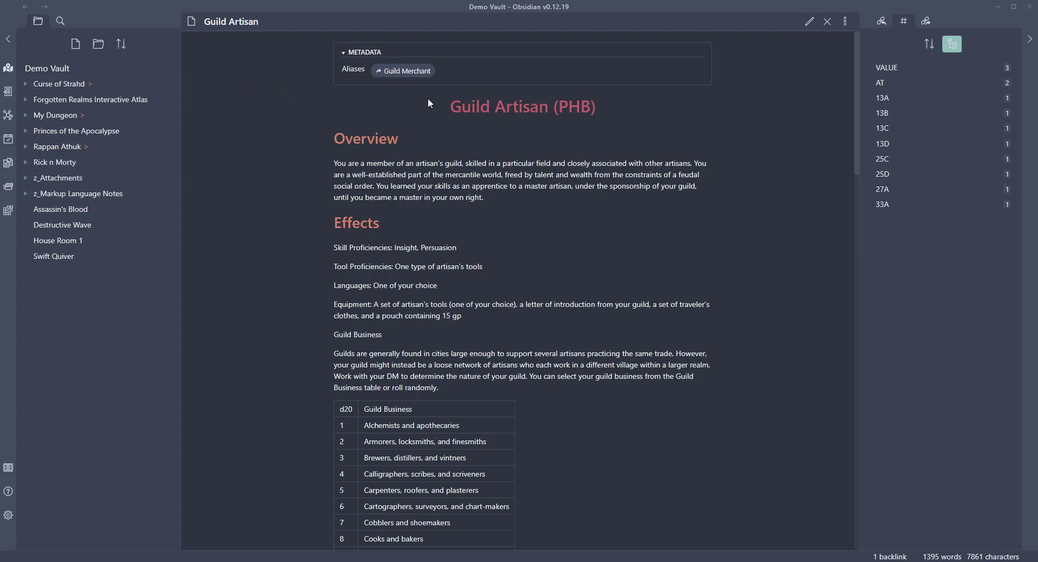
# Open House Room 1, then the My Dungeon note with its map, and expand the atlas's Deity folder.
pyautogui.moveTo(62, 87)
pyautogui.click(25, 116)
pyautogui.click(72, 134)
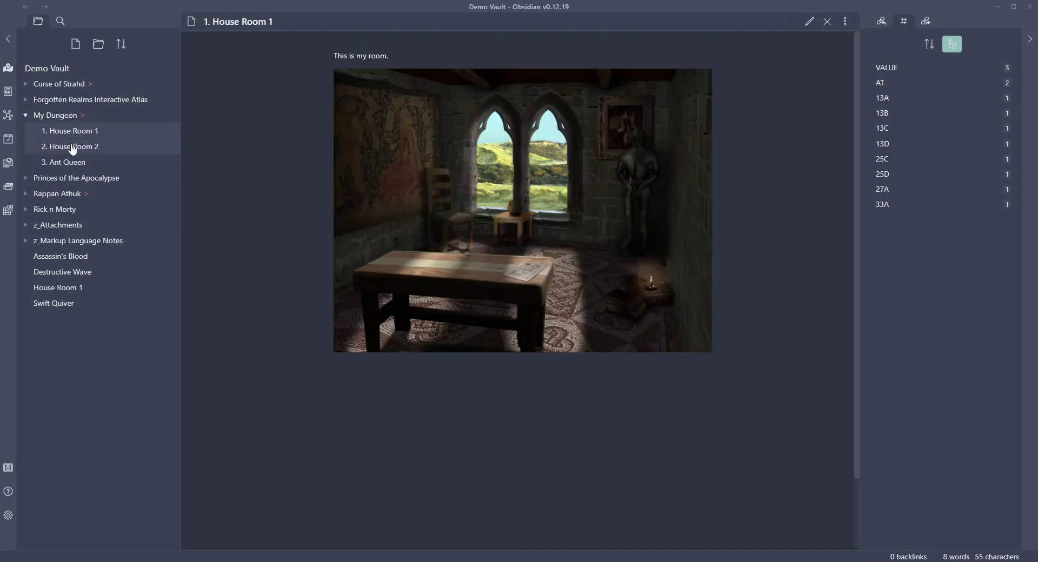
pyautogui.click(63, 114)
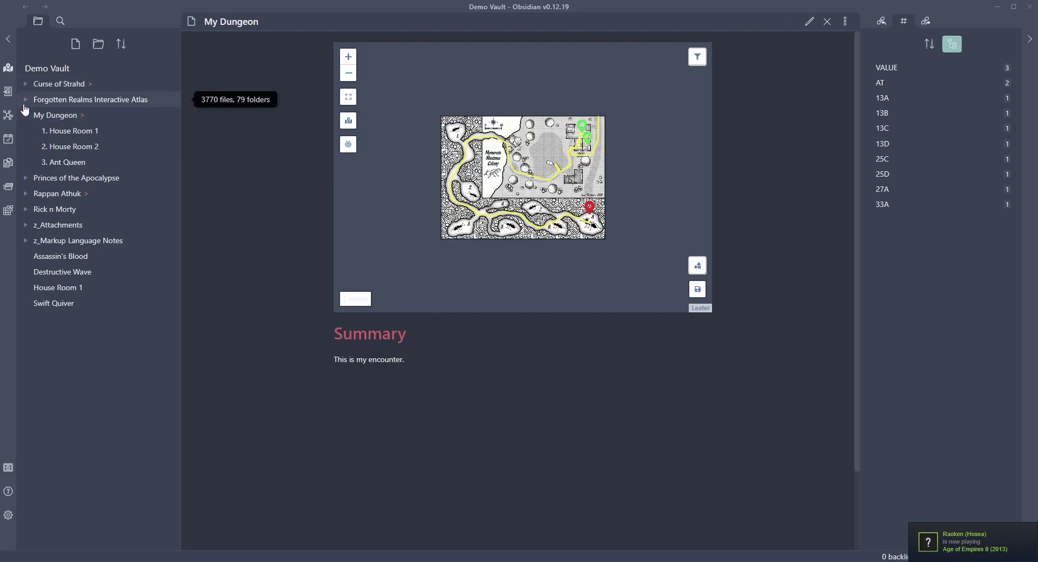
pyautogui.click(68, 101)
pyautogui.click(51, 241)
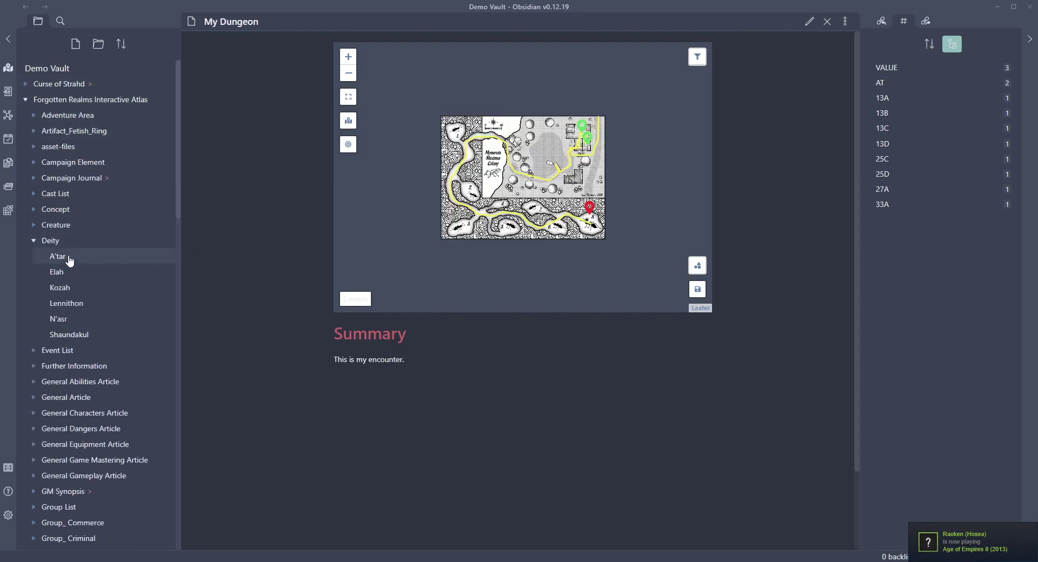
# Browse the Kozah, Campaign Journal, Into the Tomb of Horrors and Lennithon notes, then open The Forge's Lore.
pyautogui.click(62, 287)
pyautogui.click(72, 179)
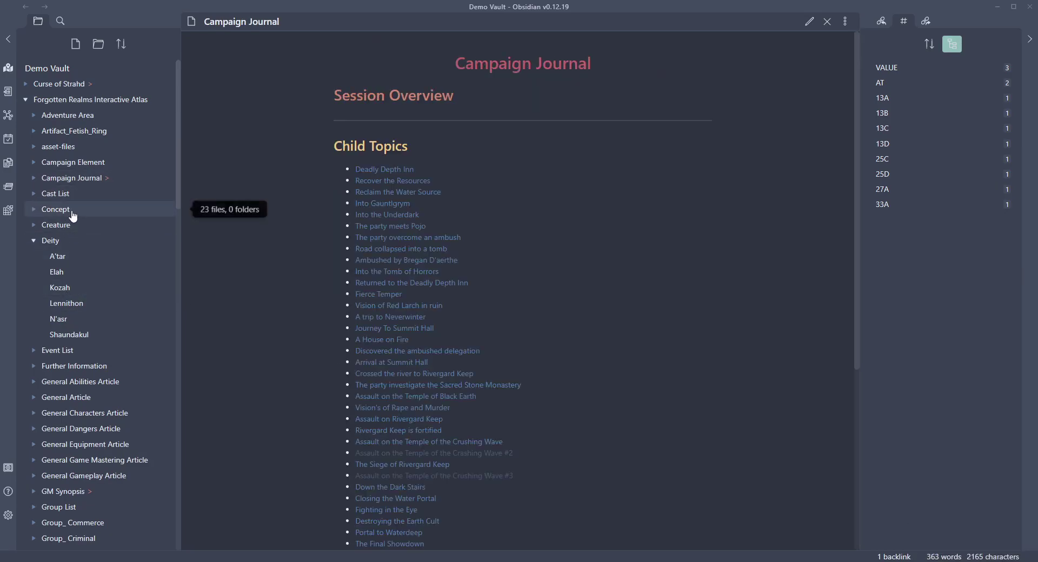
pyautogui.click(468, 278)
pyautogui.click(66, 303)
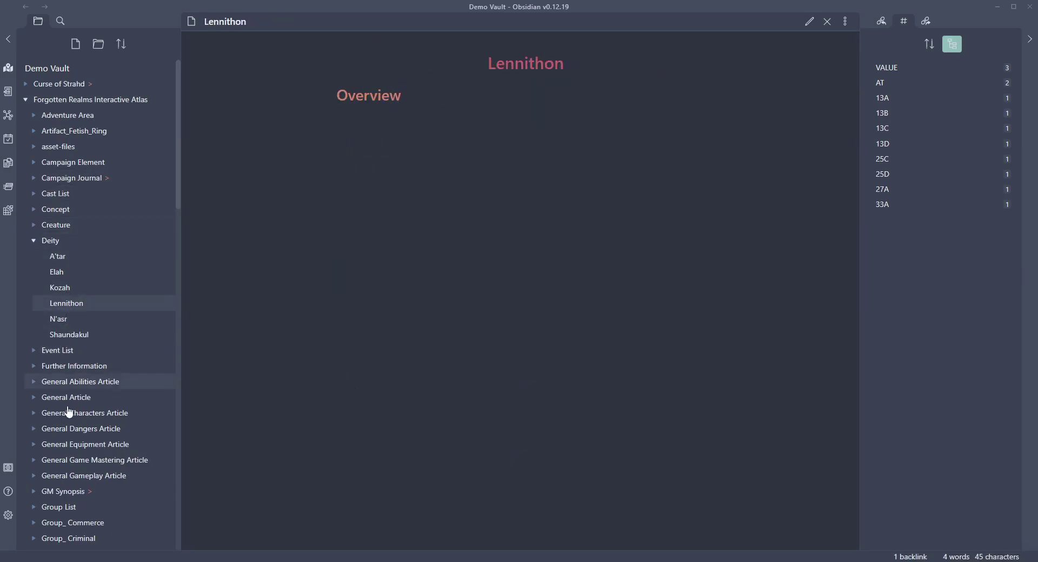
pyautogui.click(60, 366)
pyautogui.click(77, 429)
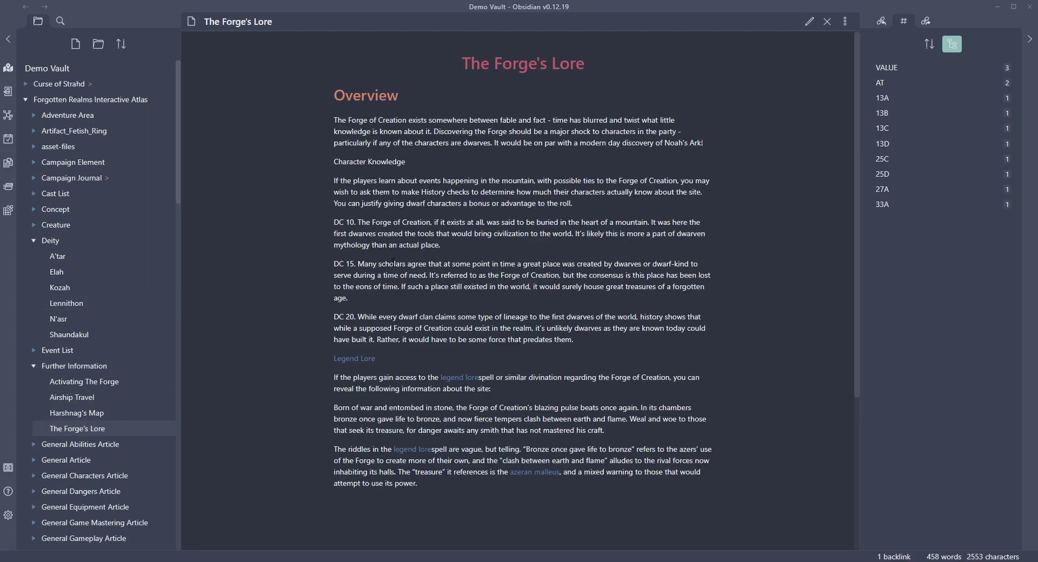
# Follow the Legend Lore and Wizard links, return to Lennithon, and expand the Individual folder.
pyautogui.click(457, 382)
pyautogui.click(405, 119)
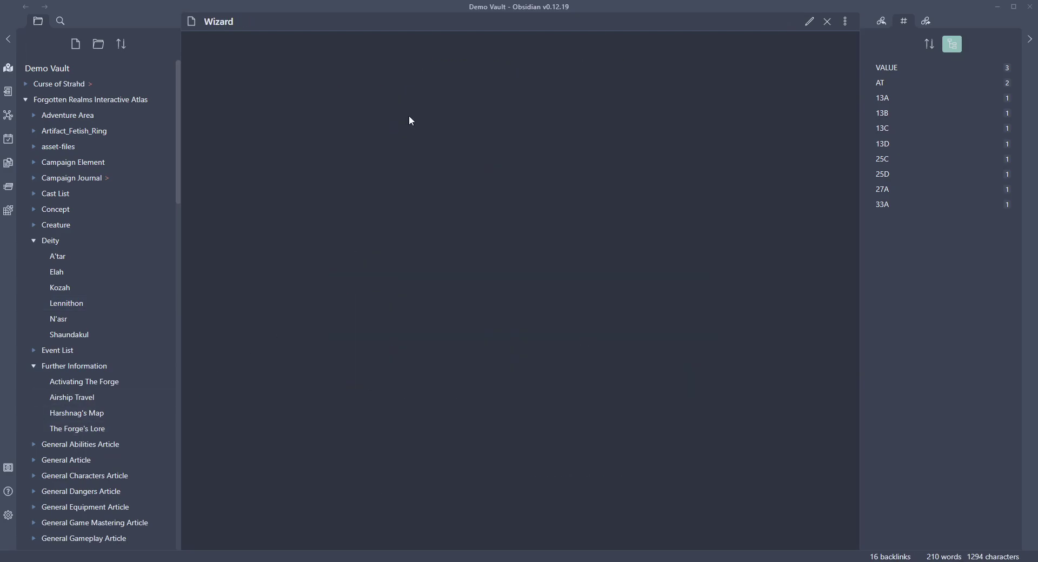
pyautogui.scroll(-3, 488, 308)
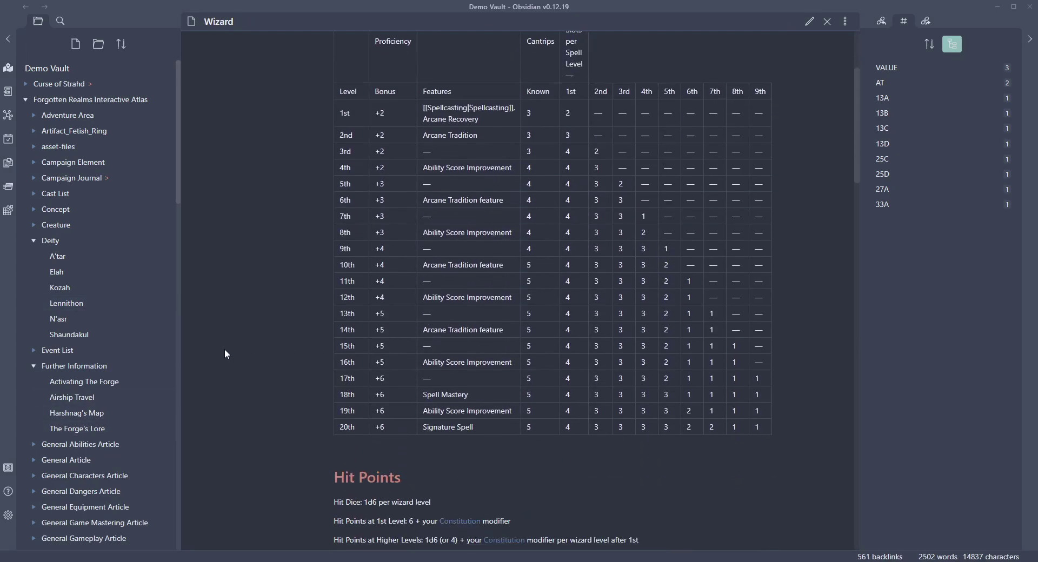
pyautogui.click(59, 303)
pyautogui.scroll(-8, 85, 372)
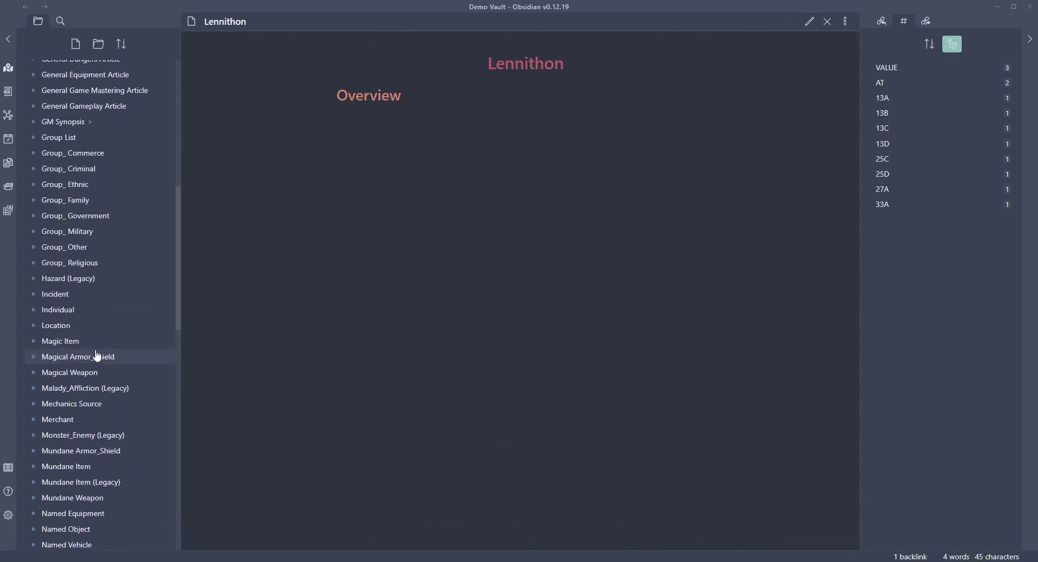
pyautogui.click(39, 309)
# Open Blazidon One-Eye, then follow the fighter and equipment links down to Equipment's Child Topics.
pyautogui.click(74, 372)
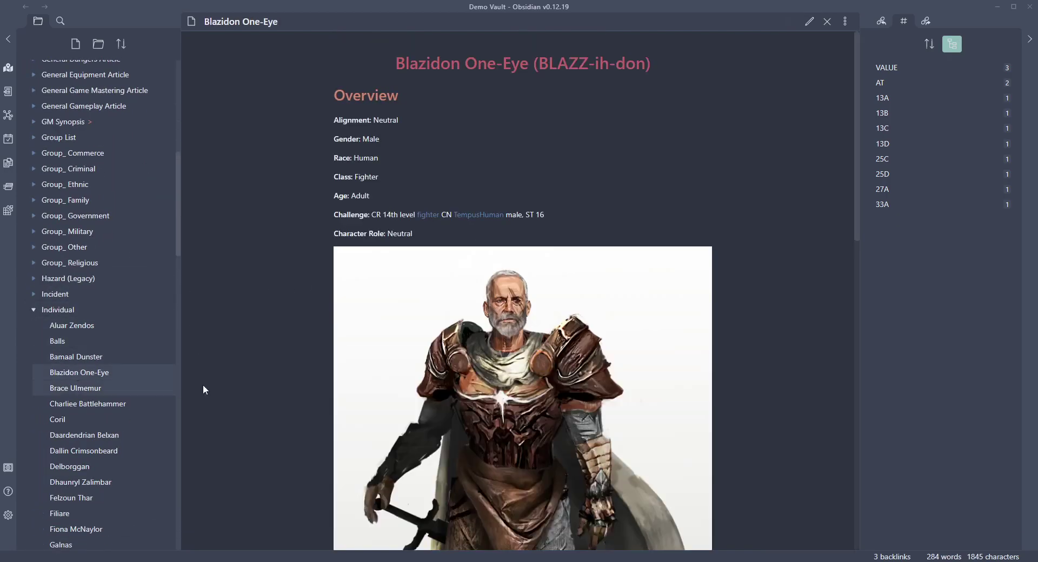
pyautogui.moveTo(491, 219)
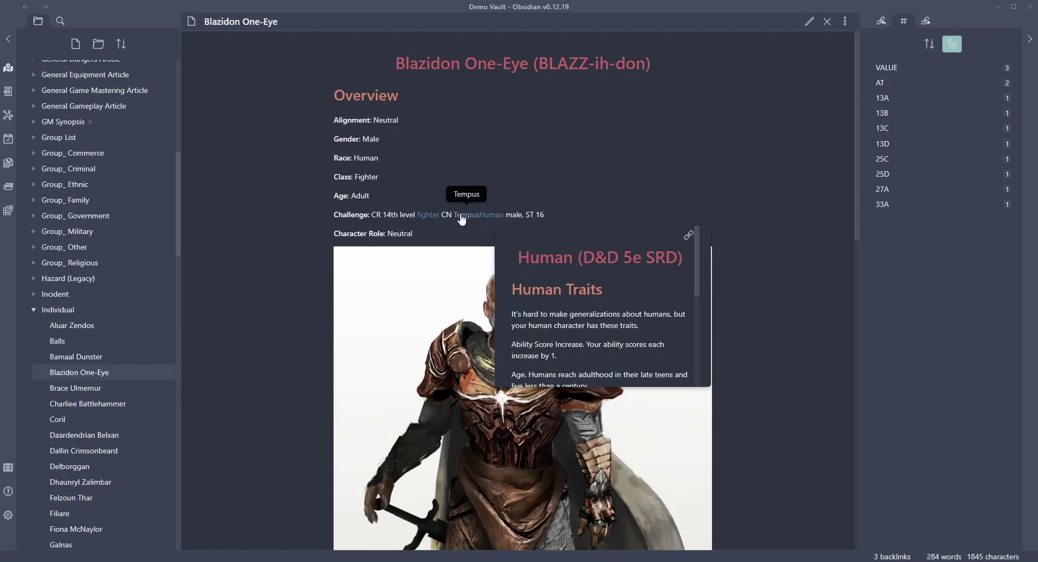
pyautogui.click(428, 215)
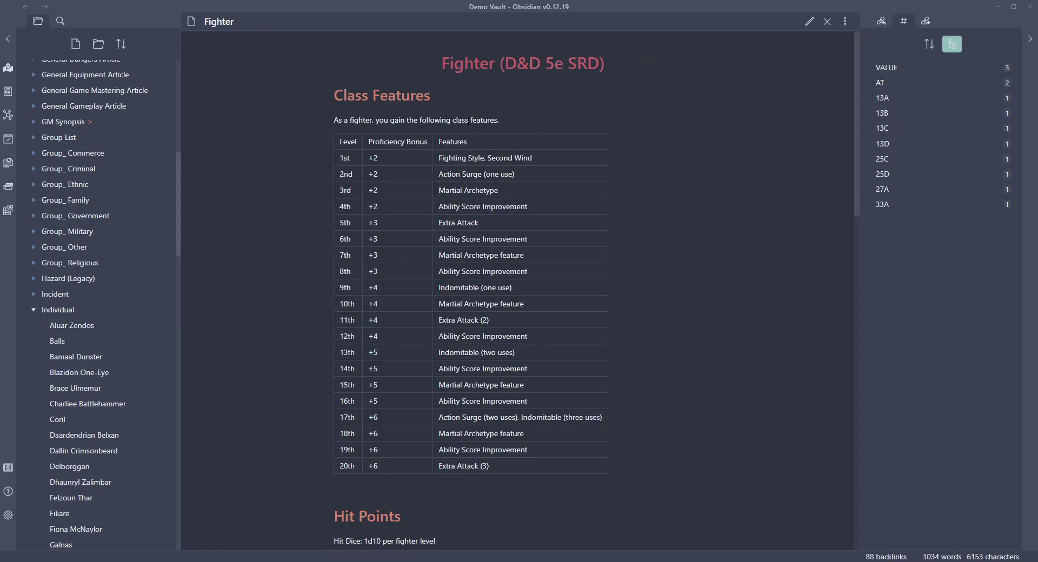
pyautogui.scroll(-1, 350, 225)
pyautogui.scroll(-10, 351, 225)
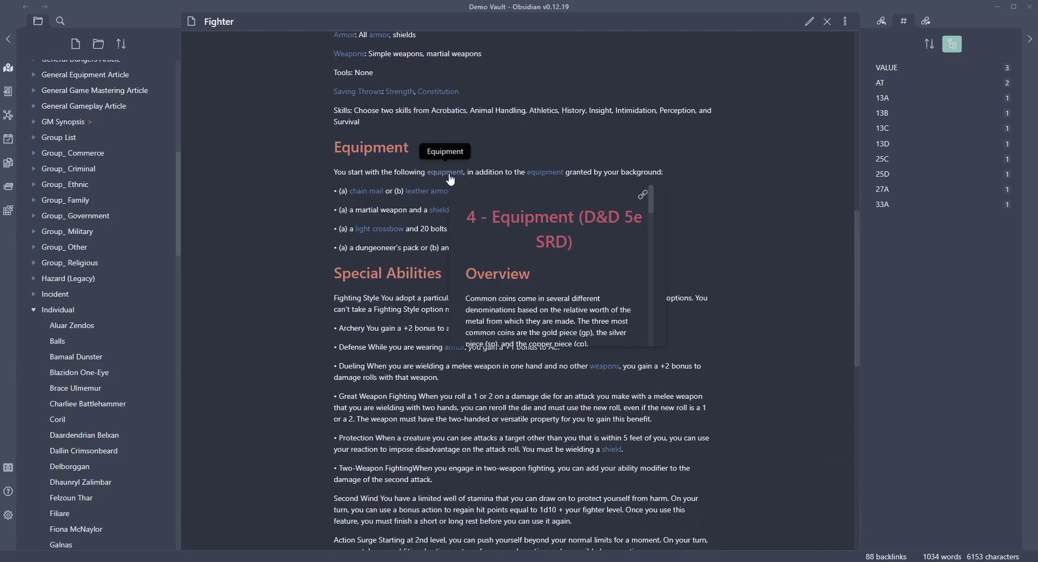
pyautogui.click(450, 179)
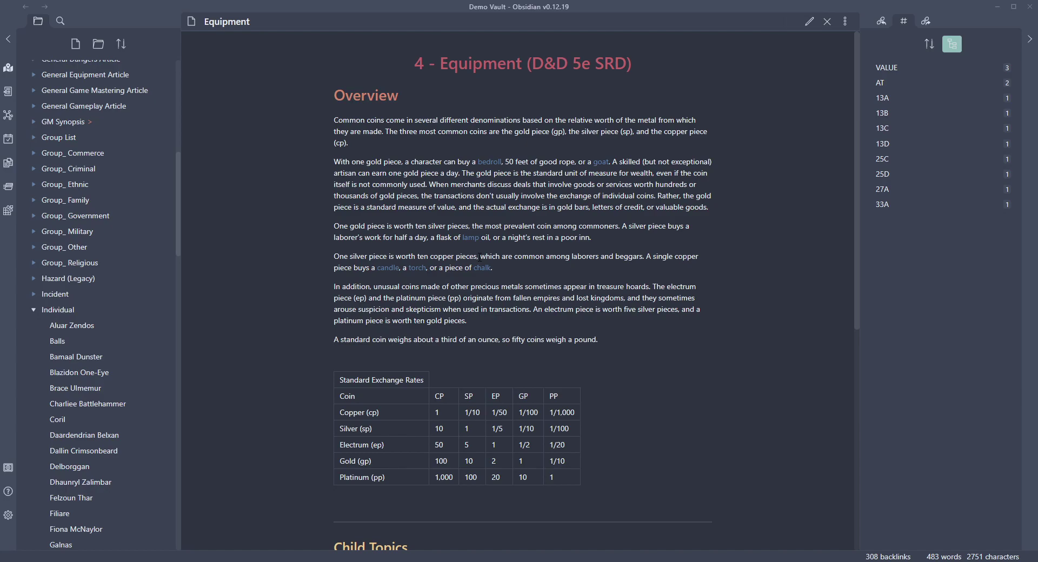
pyautogui.scroll(-6, 539, 291)
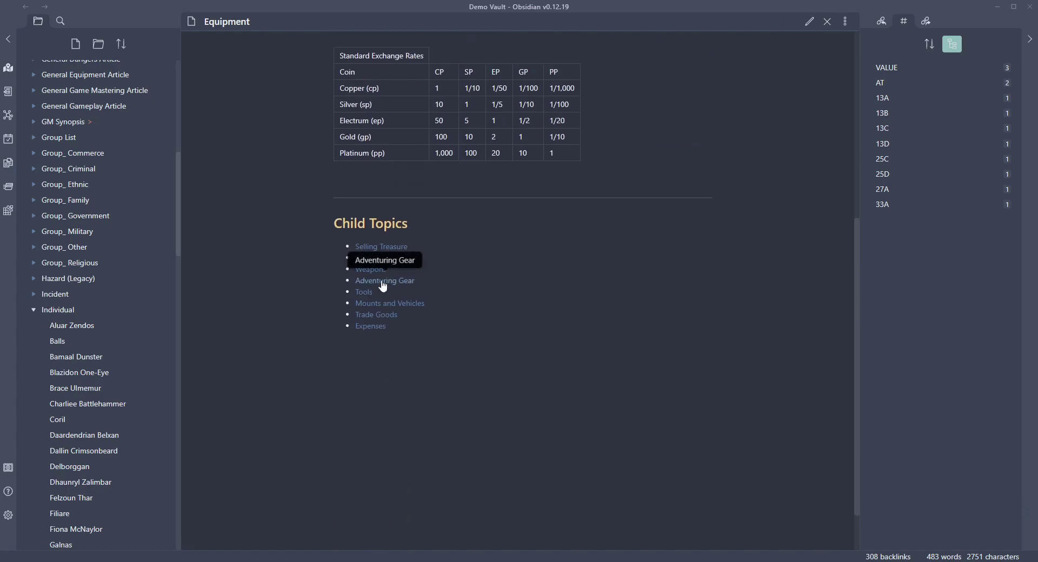
# Open the Adventuring Gear note and toggle its raw markdown source on, then back off.
pyautogui.click(440, 282)
pyautogui.scroll(-13, 517, 308)
pyautogui.scroll(8, 512, 307)
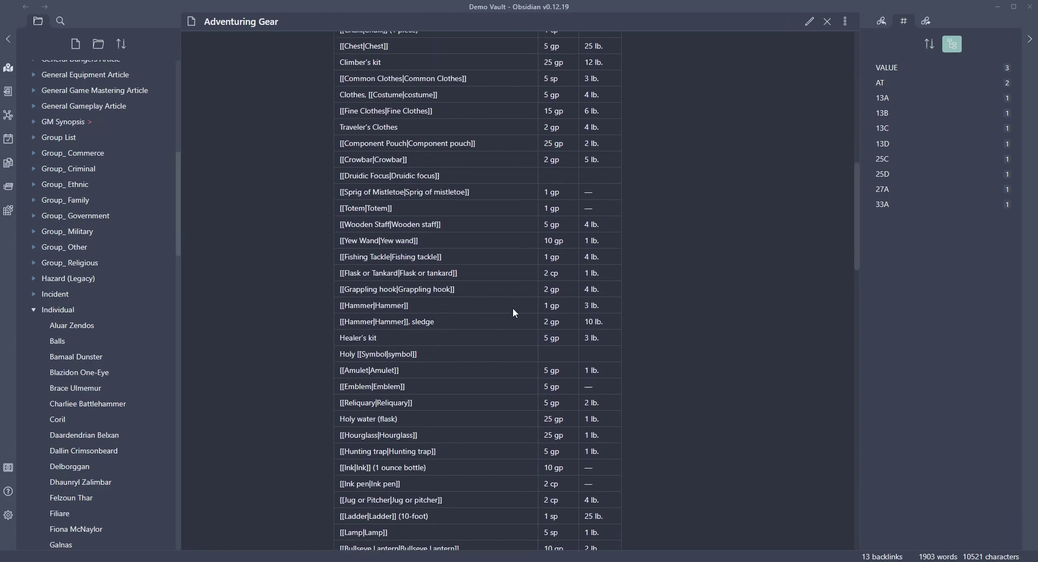
pyautogui.scroll(5, 511, 310)
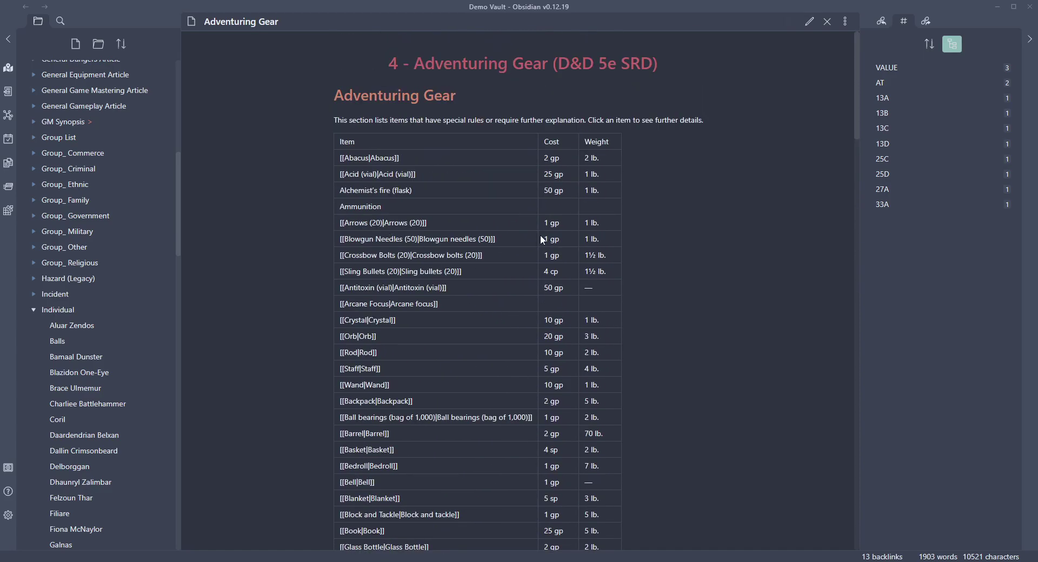
pyautogui.click(806, 25)
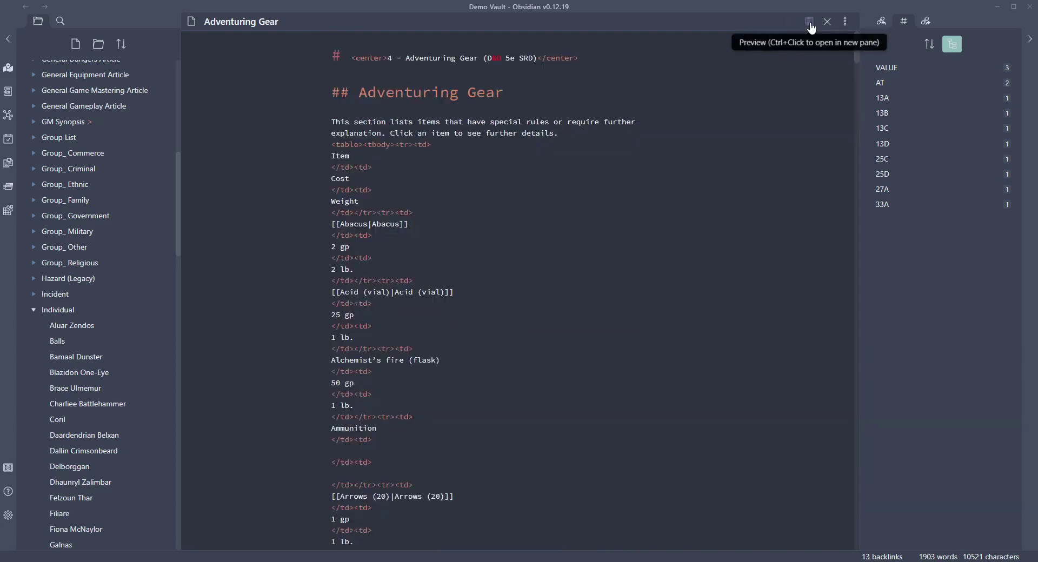
pyautogui.click(807, 25)
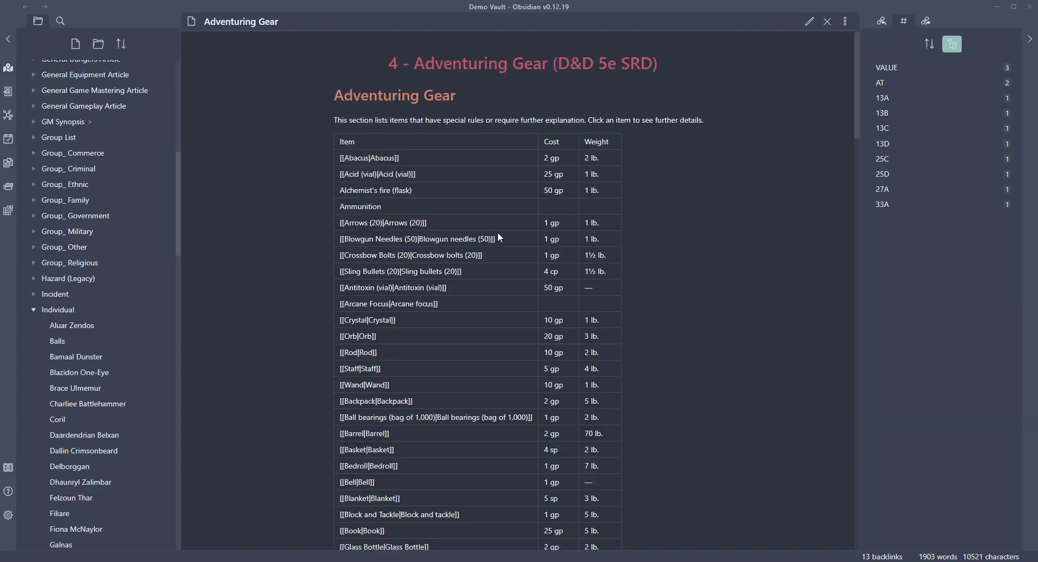
pyautogui.scroll(8, 97, 204)
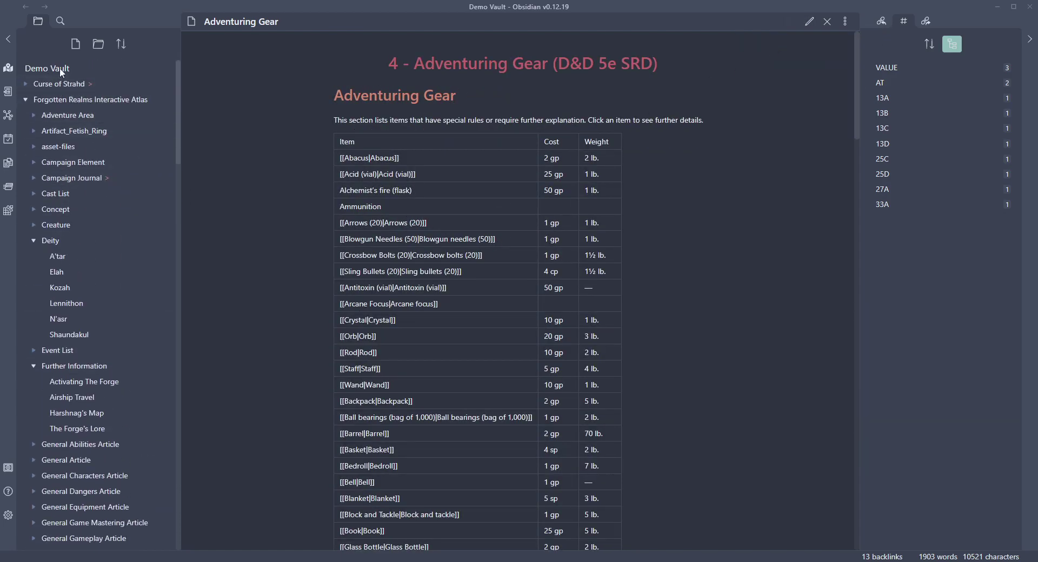
# Tidy the file tree by collapsing the My Dungeon, Deity and Further Information folders.
pyautogui.click(25, 102)
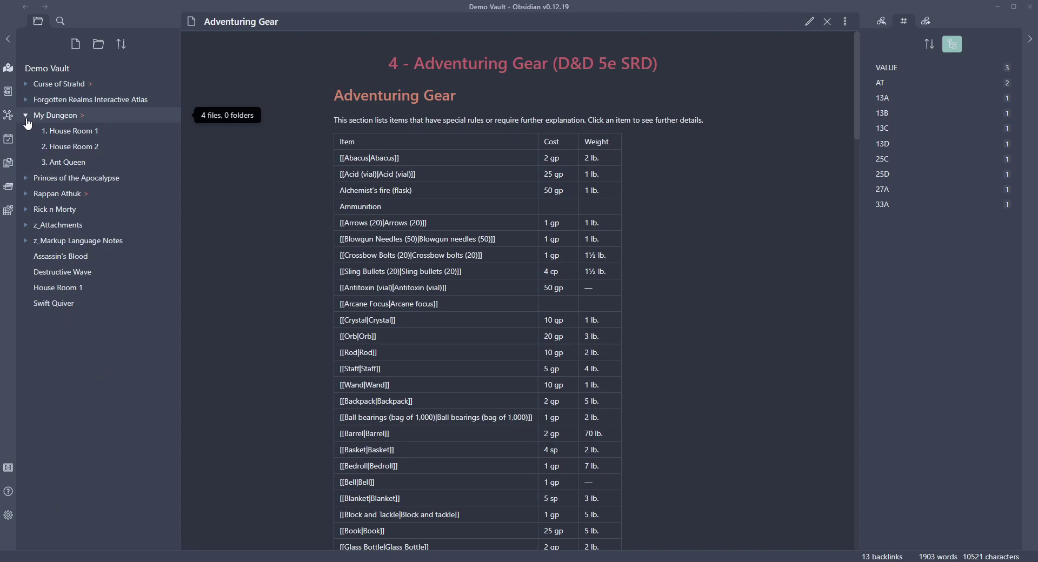
pyautogui.click(28, 124)
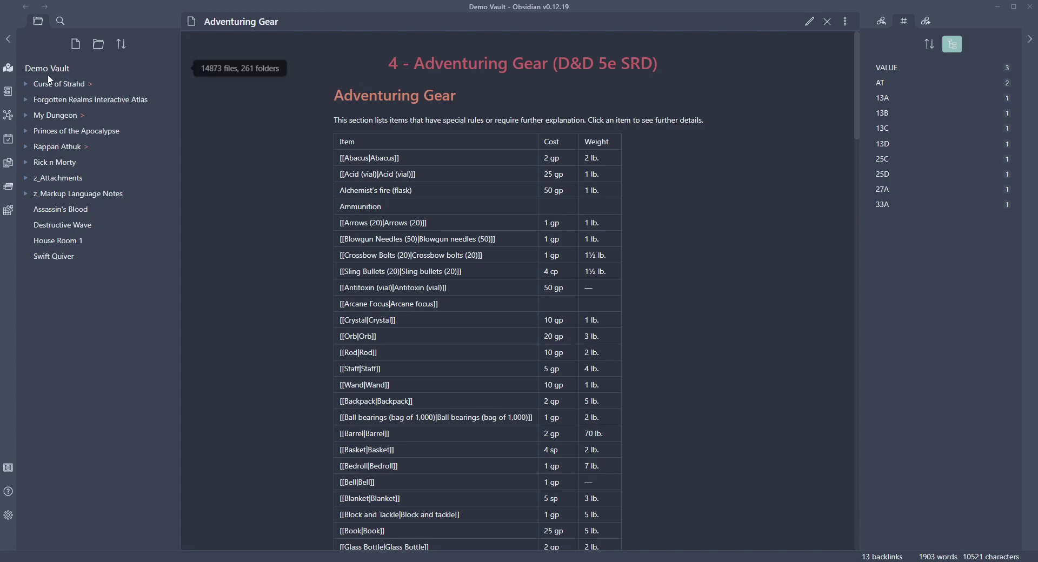
pyautogui.click(25, 101)
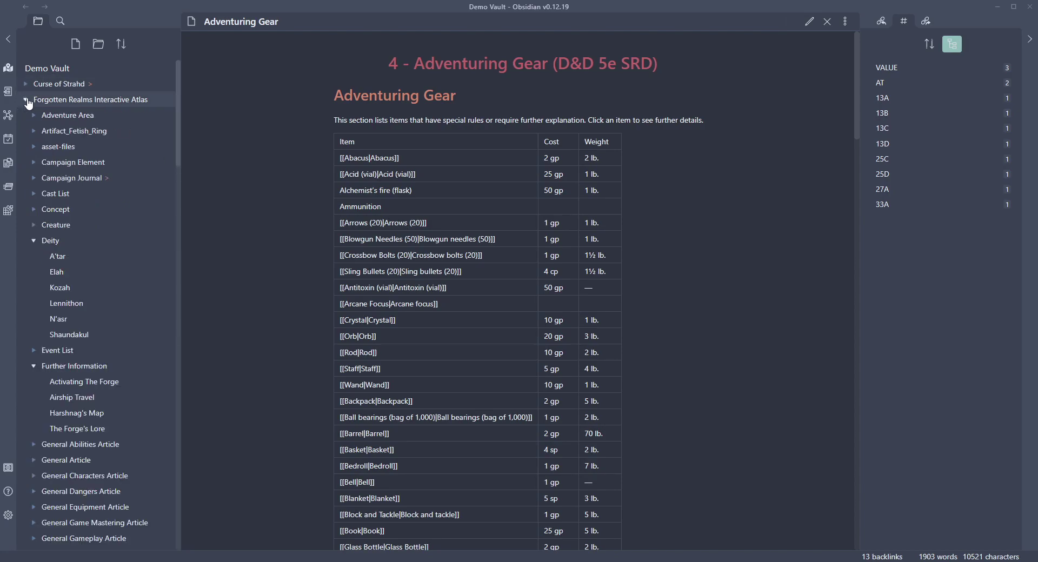
pyautogui.click(33, 241)
pyautogui.click(34, 272)
# Scroll and drag to display the full-vault graph with its Feat, PHB, XGE, DMG, MM, SRD groups.
pyautogui.scroll(-5, 144, 255)
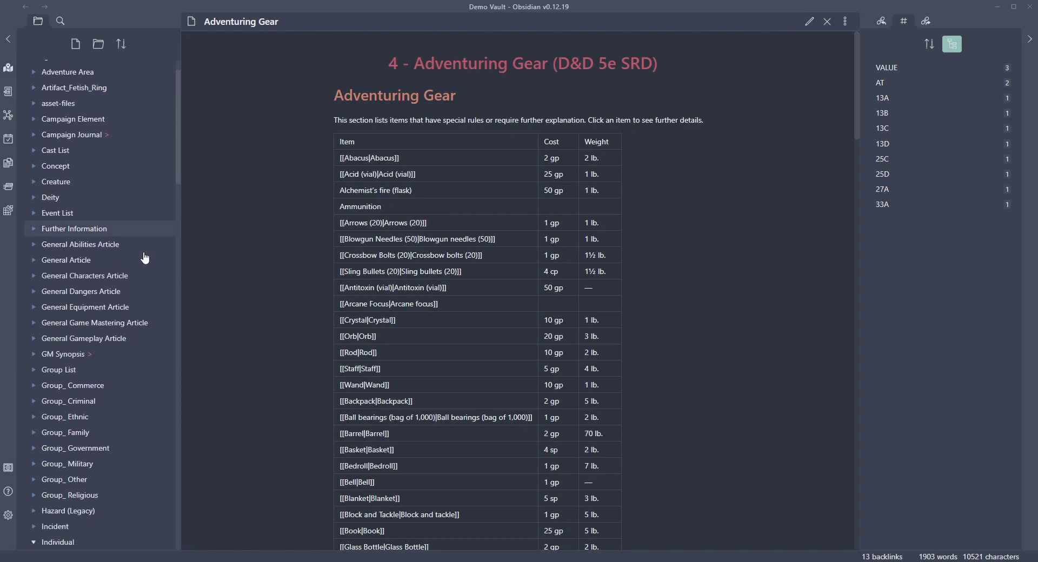
pyautogui.scroll(-7, 147, 256)
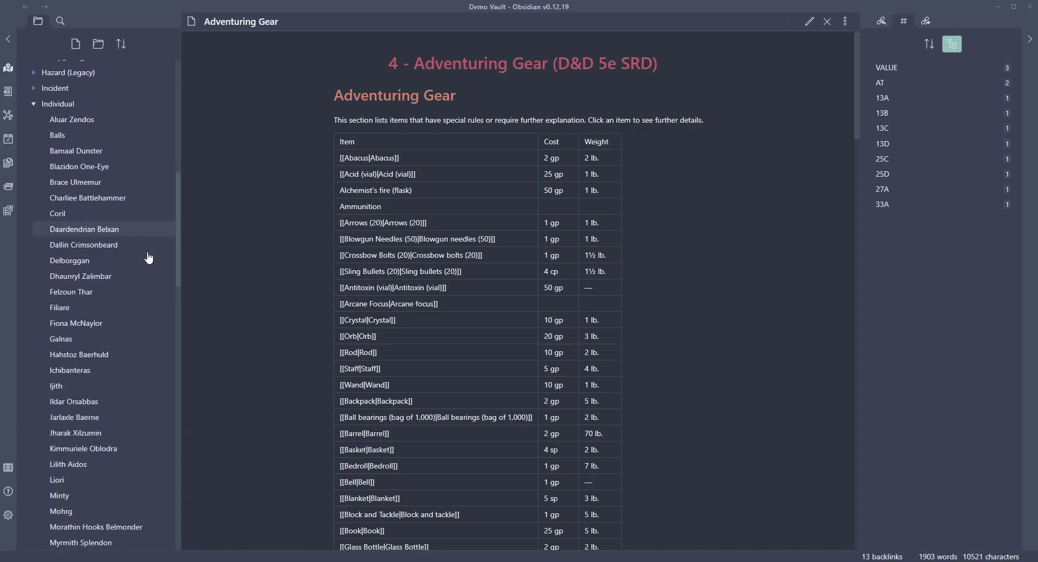
pyautogui.scroll(12, 148, 243)
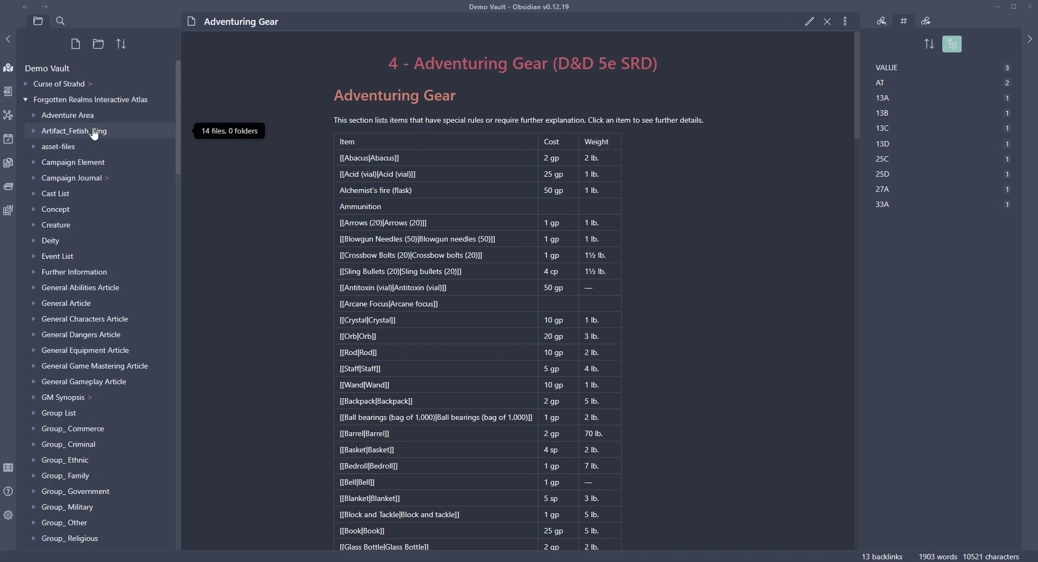
pyautogui.scroll(-1, 117, 170)
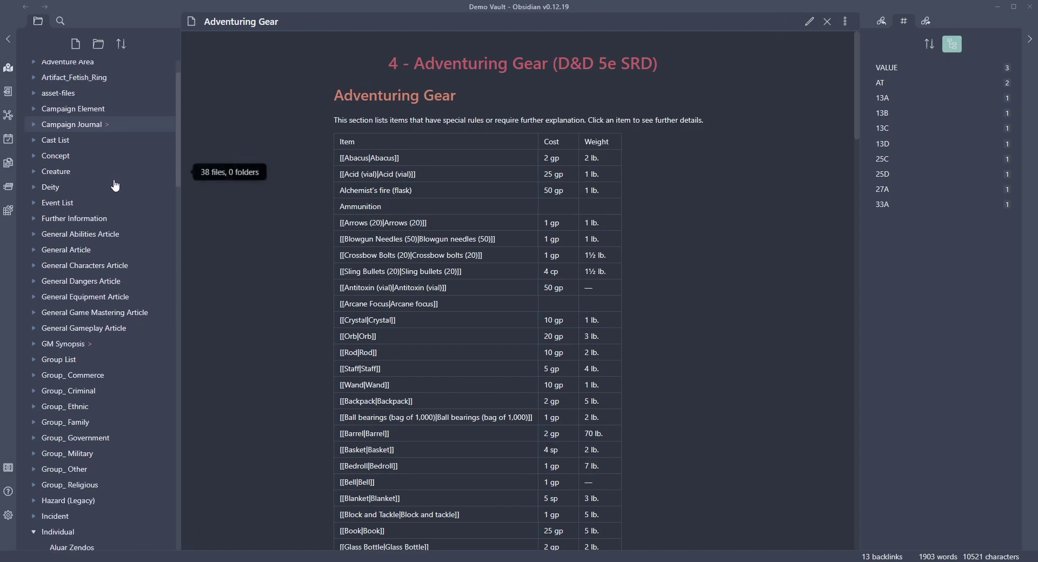
pyautogui.moveTo(178, 150)
pyautogui.mouseDown()
pyautogui.moveTo(177, 137)
pyautogui.moveTo(180, 239)
pyautogui.moveTo(173, 132)
pyautogui.mouseUp()
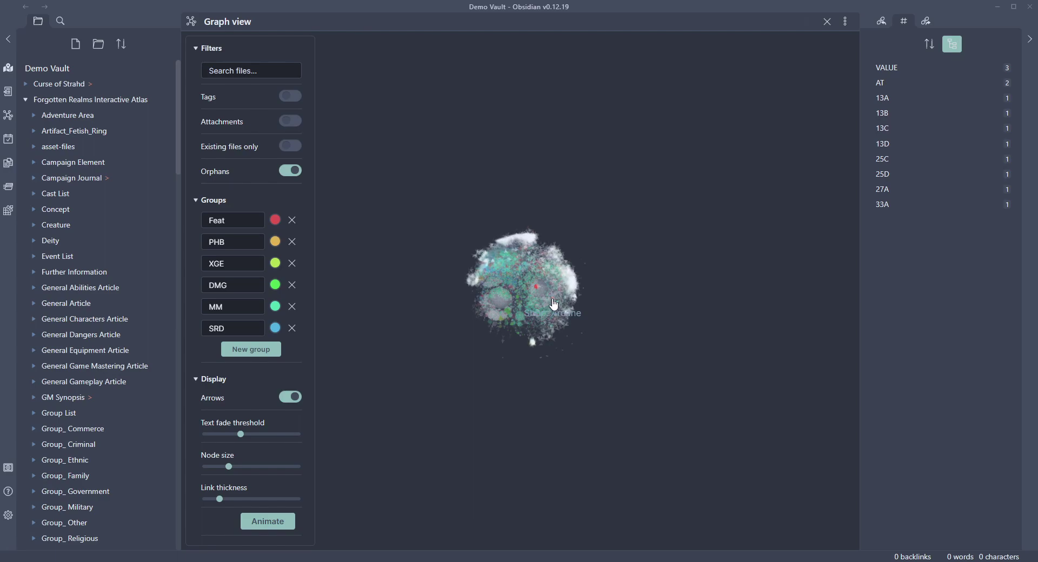
# Zoom deep into the vault graph, panning once, until individual coloured nodes in the clusters show.
pyautogui.scroll(3, 542, 306)
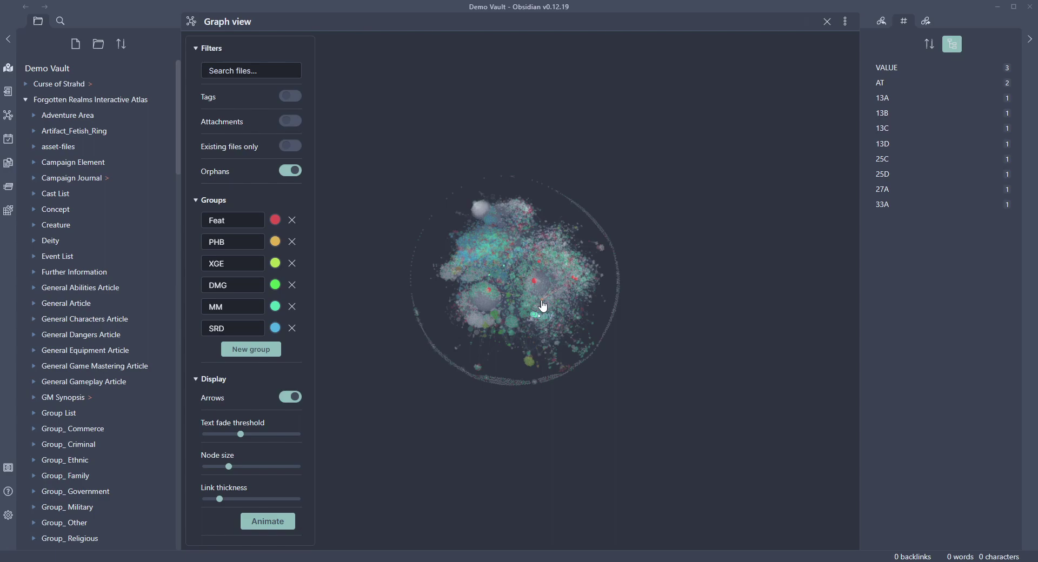
pyautogui.scroll(1, 509, 304)
pyautogui.scroll(3, 510, 300)
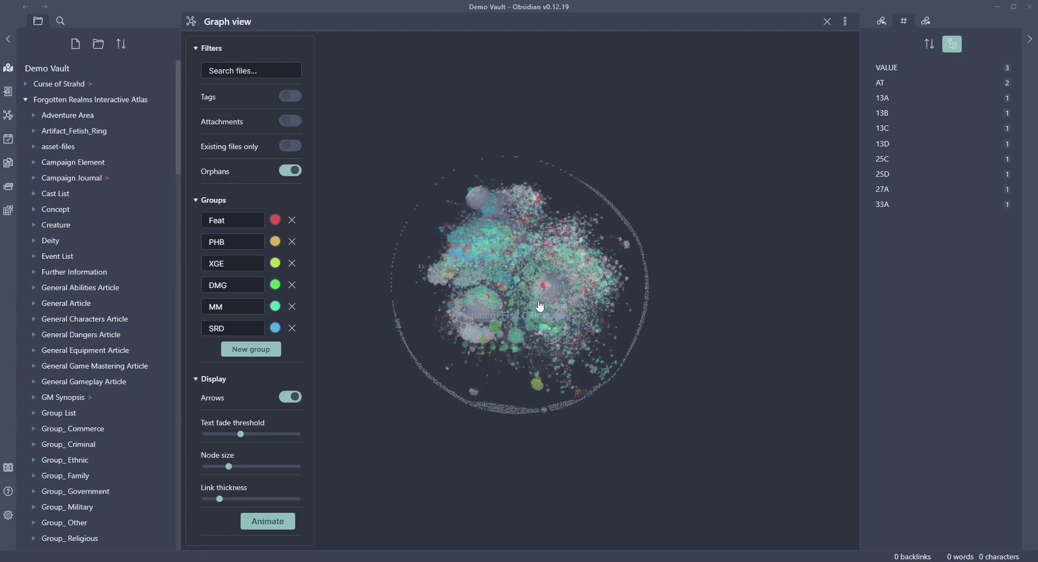
pyautogui.scroll(2, 529, 305)
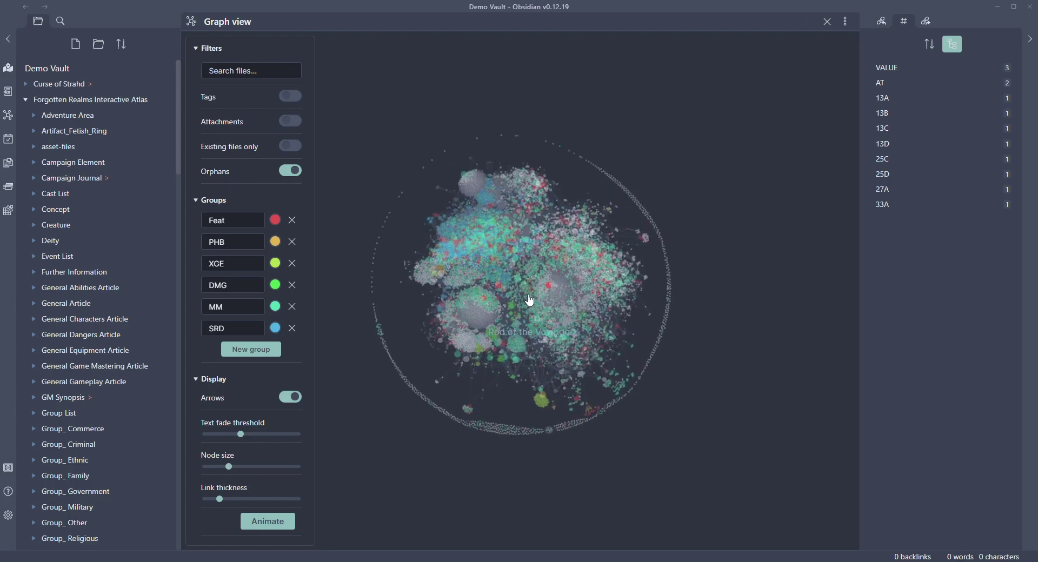
pyautogui.scroll(3, 516, 286)
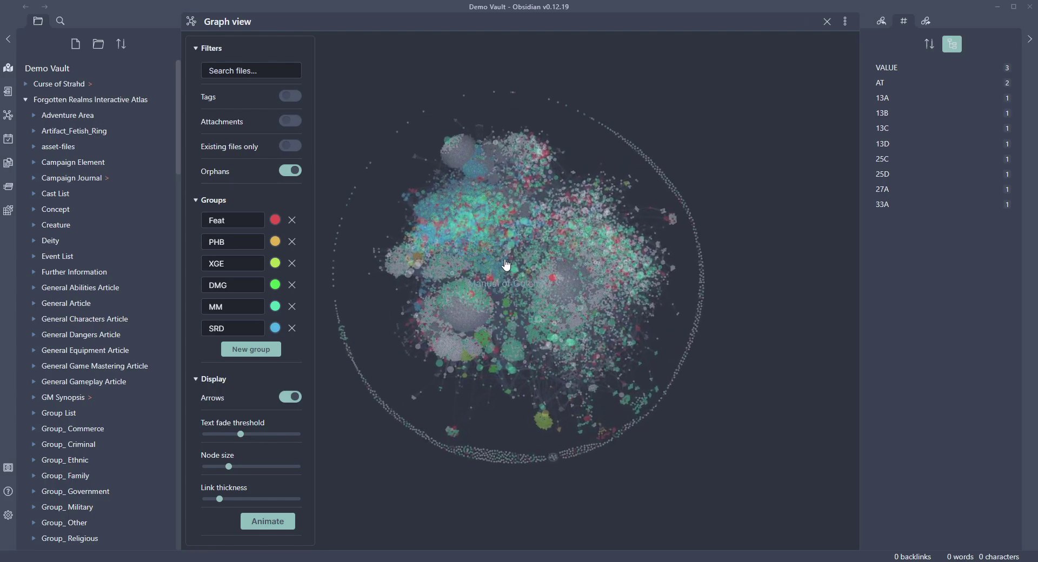
pyautogui.moveTo(524, 275); pyautogui.dragTo(547, 277)
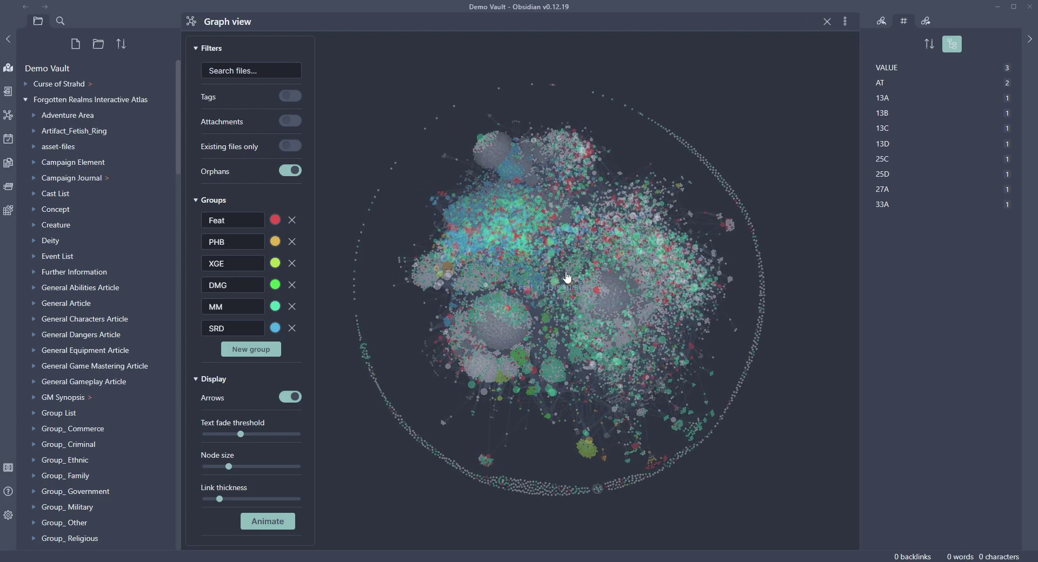
pyautogui.scroll(1, 562, 288)
pyautogui.scroll(1, 562, 289)
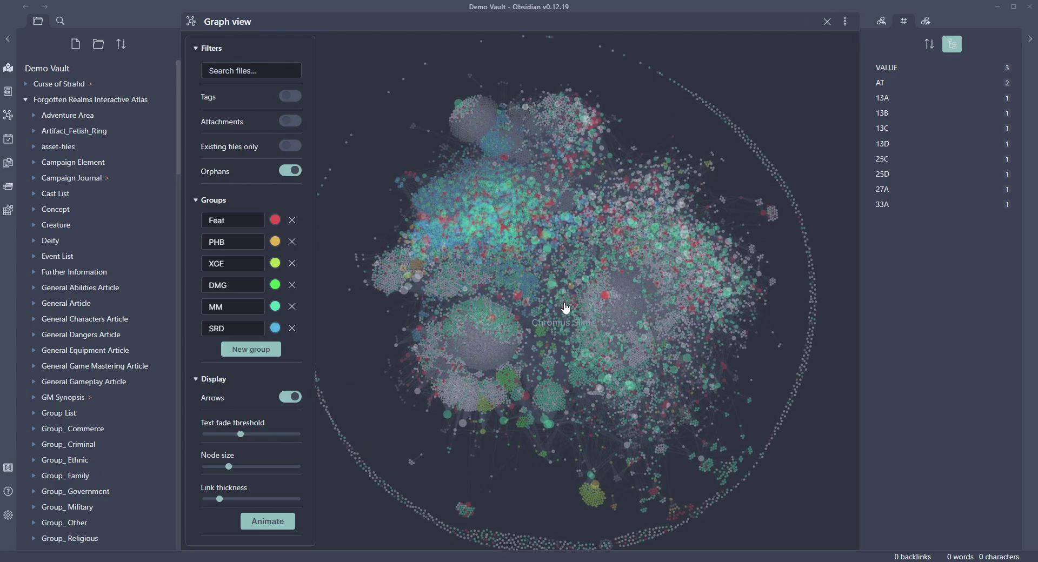
pyautogui.scroll(2, 564, 306)
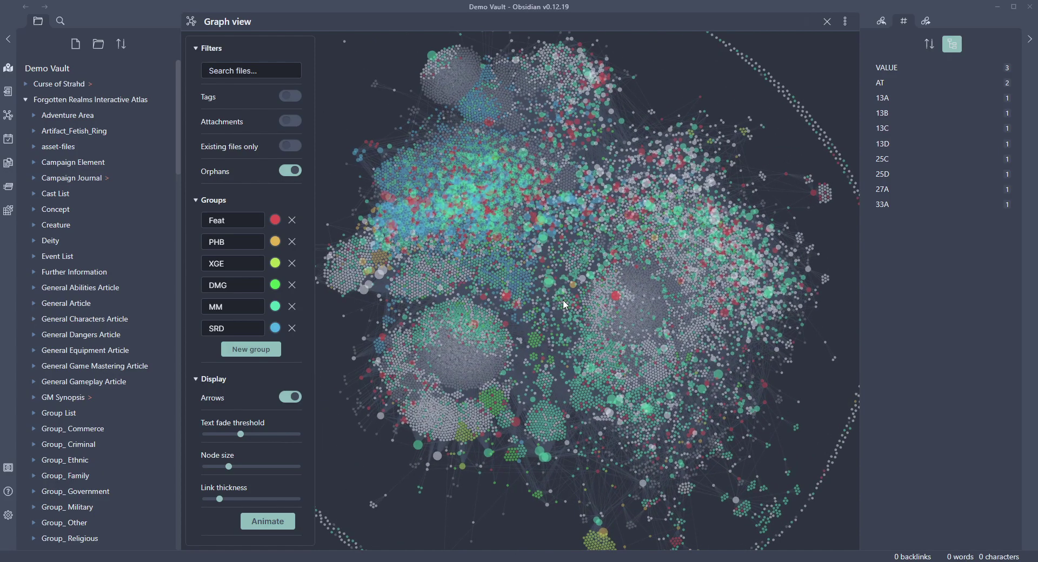
pyautogui.scroll(2, 562, 307)
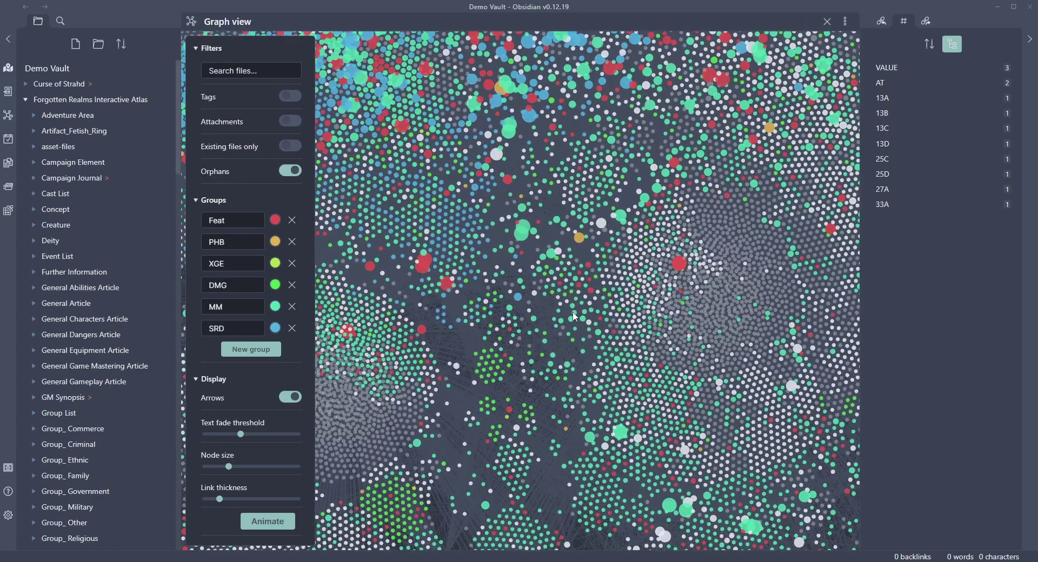
# Zoom in further and pan across the close-up to explore nodes in neighbouring clusters.
pyautogui.scroll(5, 574, 318)
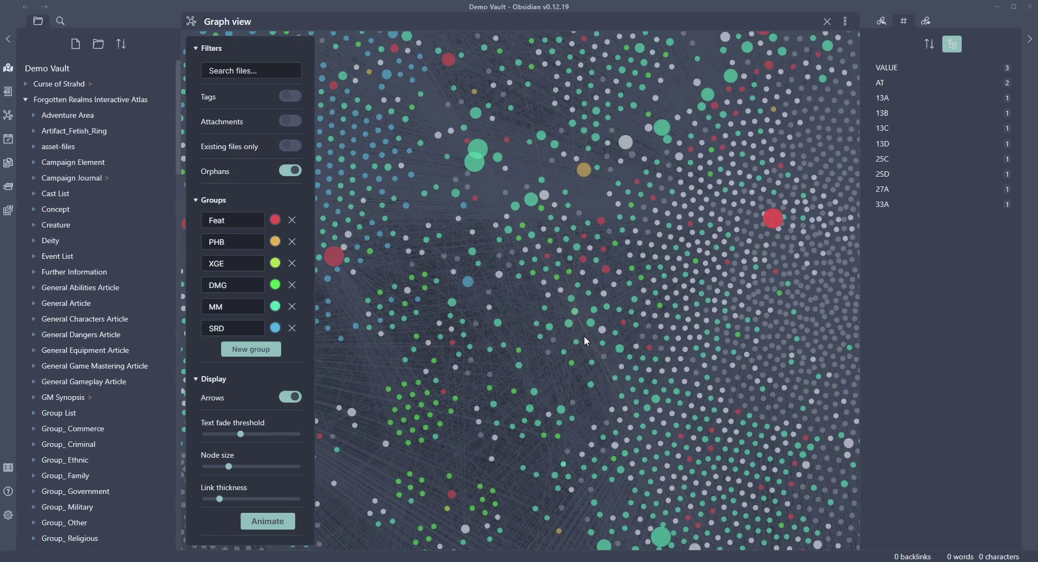
pyautogui.moveTo(514, 335); pyautogui.dragTo(620, 285)
pyautogui.moveTo(558, 400); pyautogui.dragTo(670, 341)
pyautogui.moveTo(556, 375); pyautogui.dragTo(575, 285)
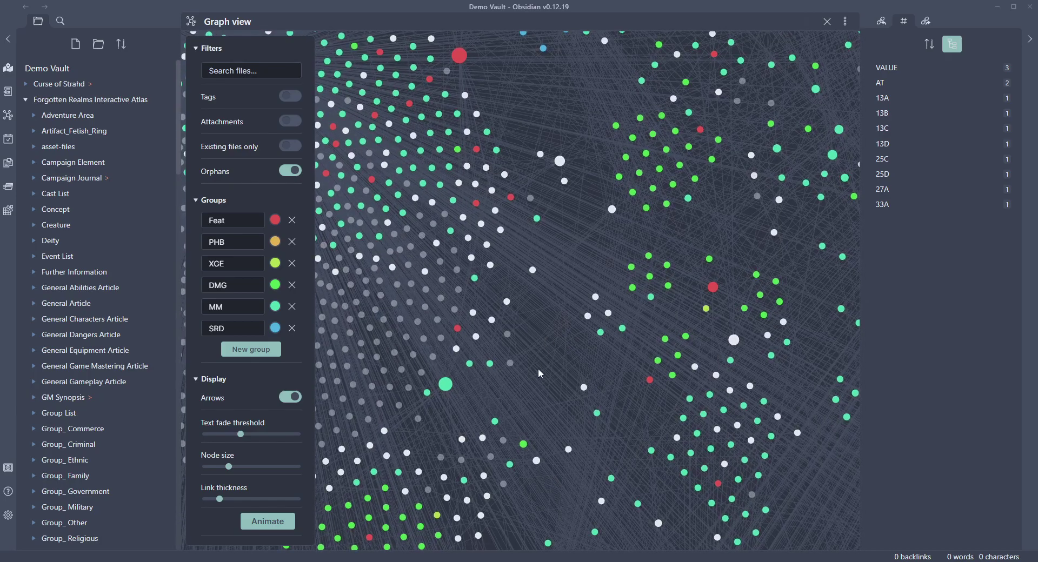
pyautogui.moveTo(540, 307); pyautogui.dragTo(574, 287)
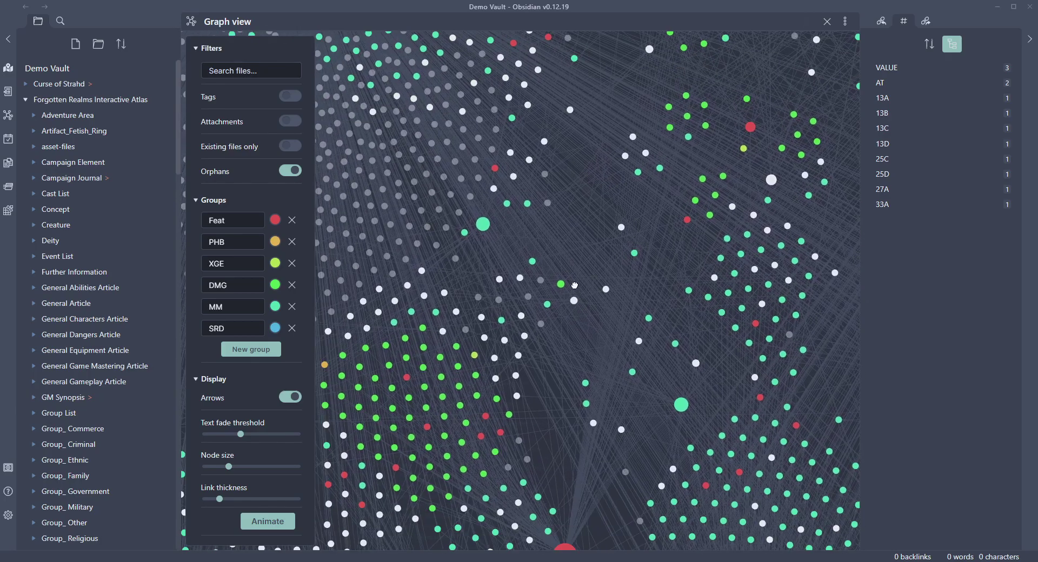
# Zoom back out to the whole vault graph with its ring of grey orphan notes.
pyautogui.scroll(-5, 568, 361)
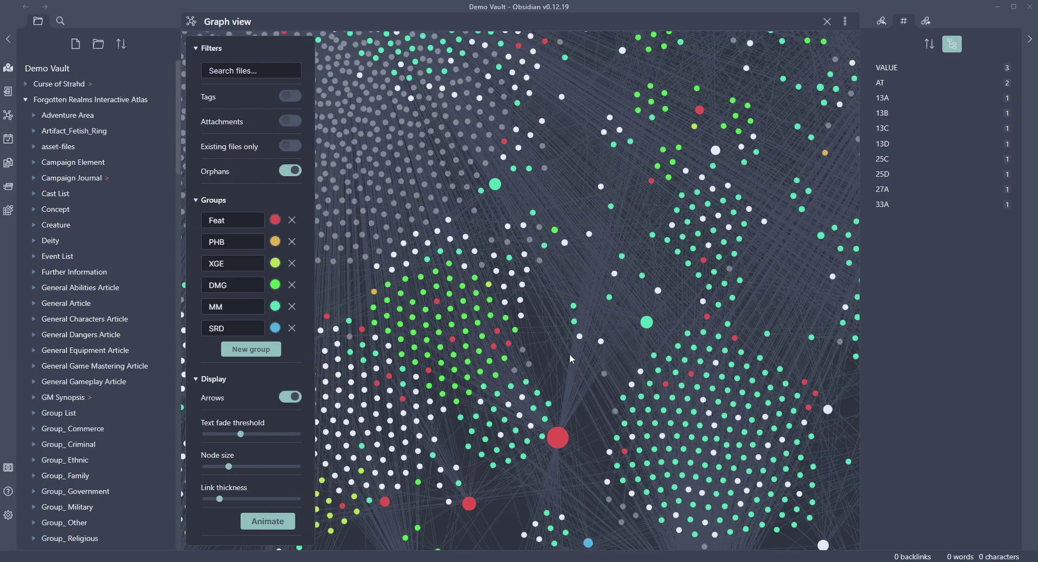
pyautogui.scroll(-5, 573, 346)
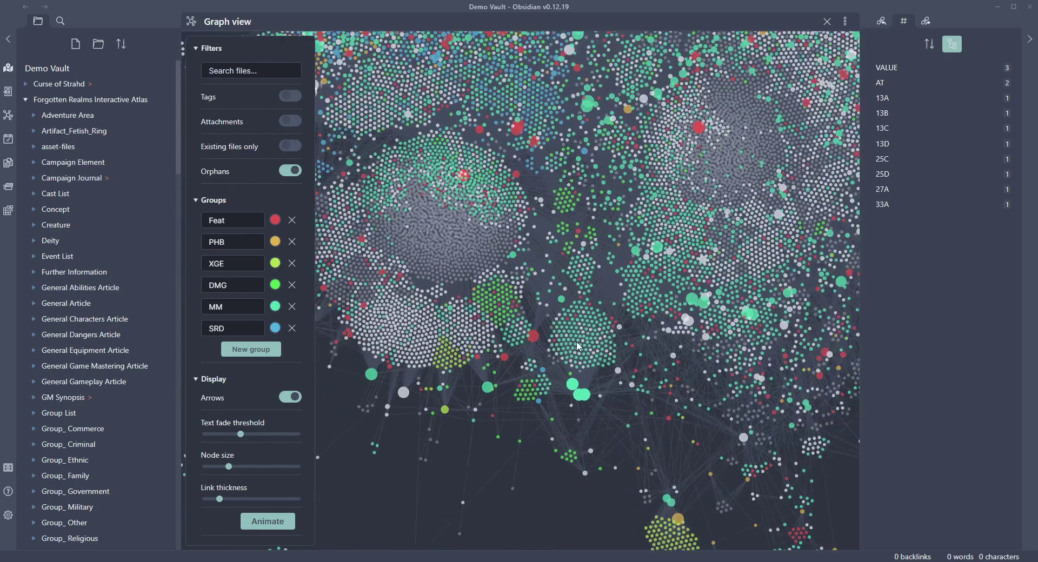
pyautogui.scroll(-5, 570, 289)
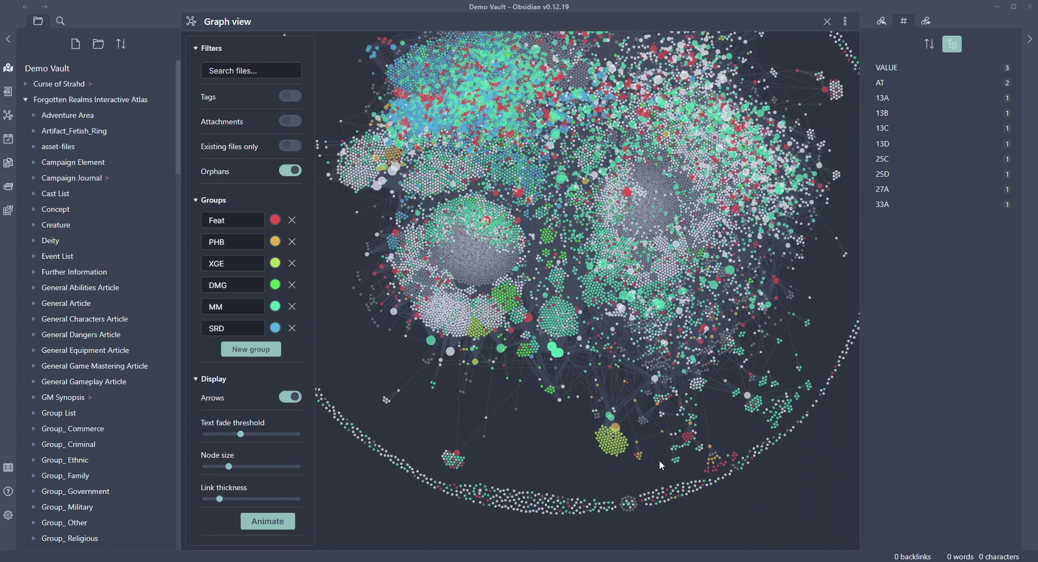
pyautogui.scroll(-5, 606, 326)
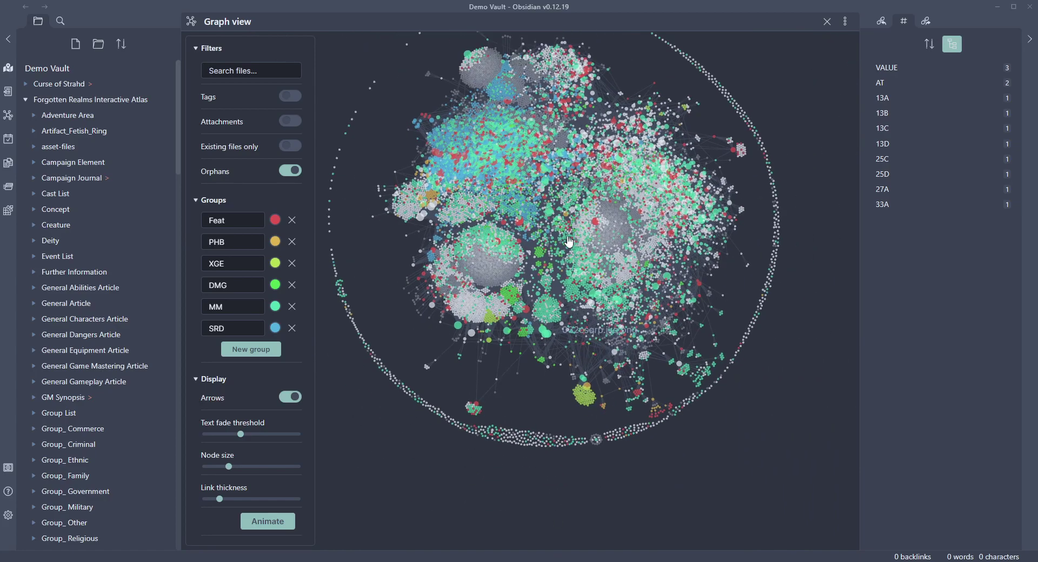
pyautogui.scroll(-4, 564, 243)
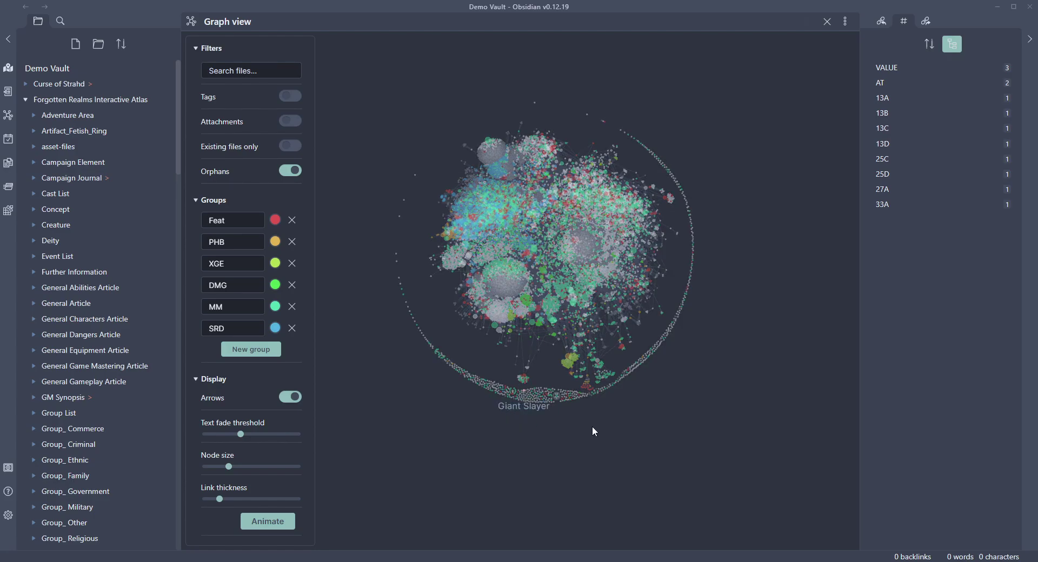
# Zoom into the lower orphan ring where the Potion of Clairvoyance note sits.
pyautogui.scroll(5, 589, 430)
pyautogui.scroll(3, 557, 361)
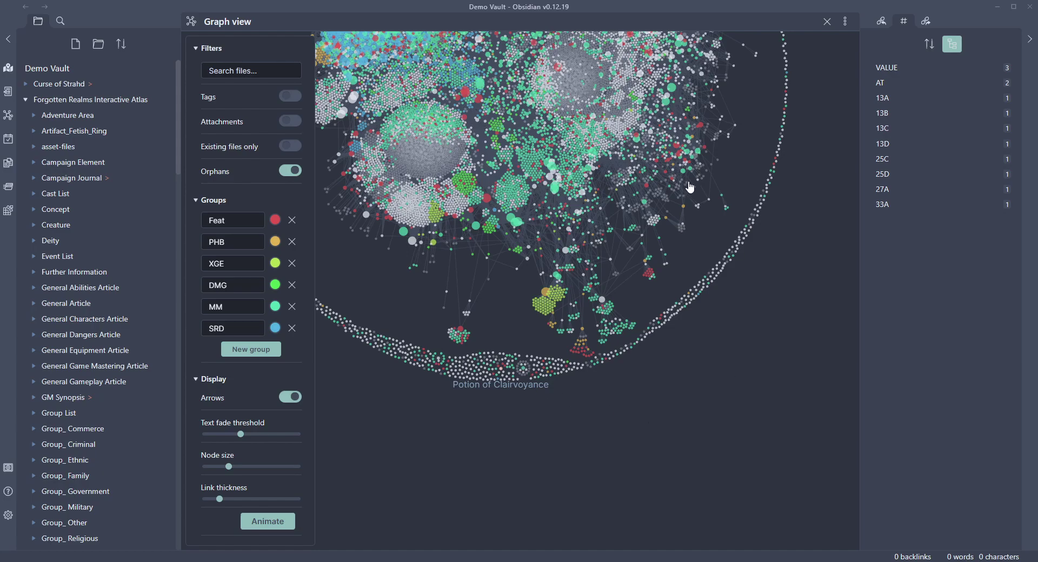
# Open Potion of Clairvoyance from its node, then the Classes, Harshnag's Map and Airship Travel notes.
pyautogui.click(703, 352)
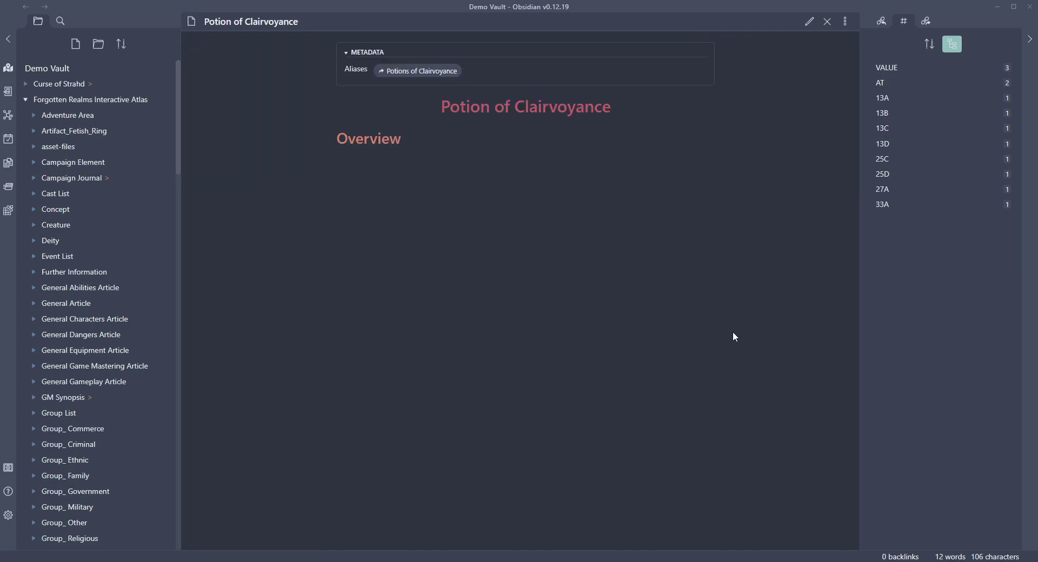
pyautogui.click(81, 319)
pyautogui.click(63, 350)
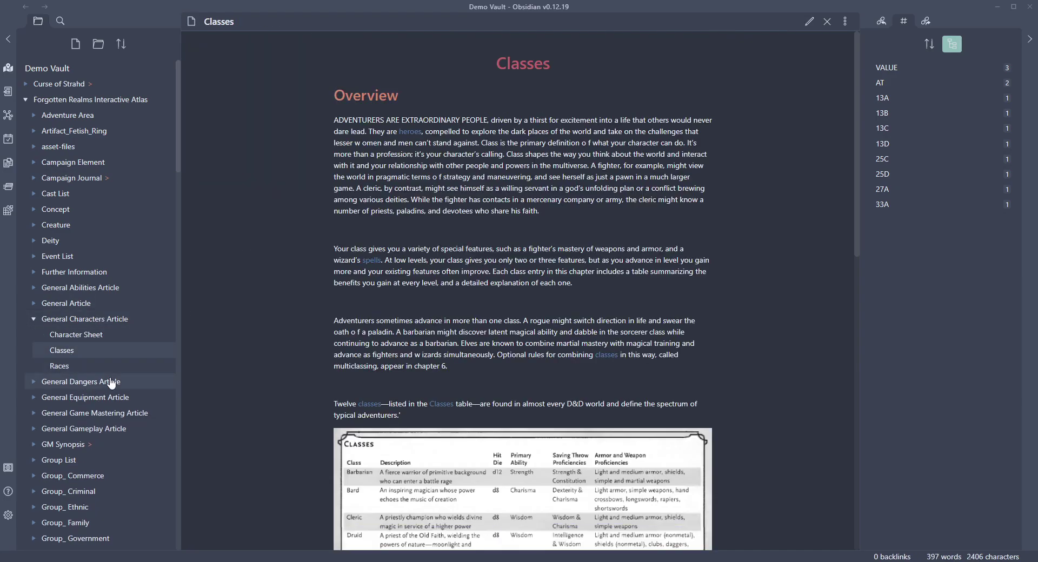
pyautogui.click(75, 272)
pyautogui.click(75, 318)
pyautogui.click(72, 303)
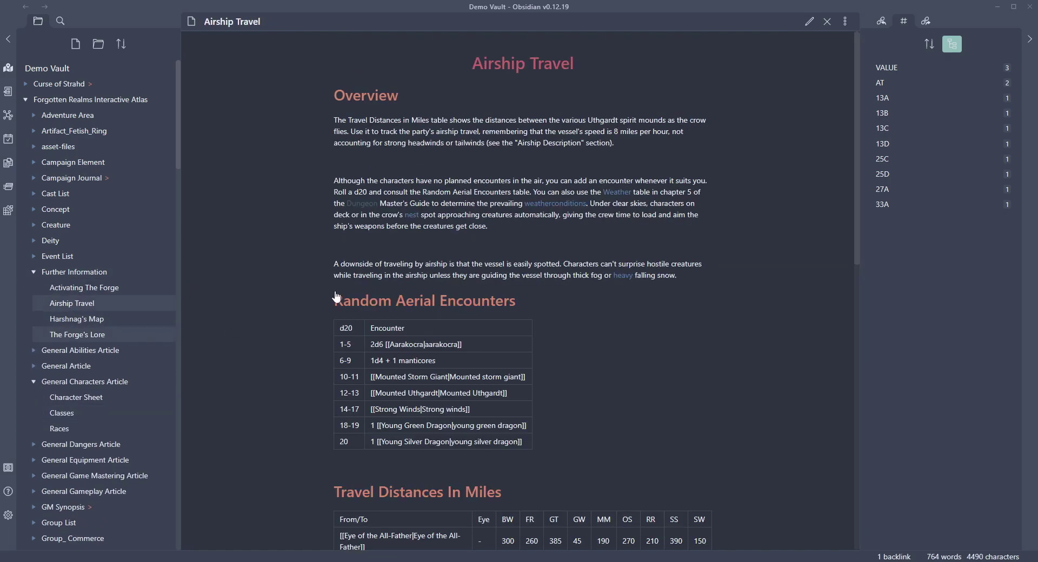
# Follow links through Conditions, Grappled, Thunderwave and Druid to reach the Wisdom note.
pyautogui.click(562, 204)
pyautogui.click(365, 389)
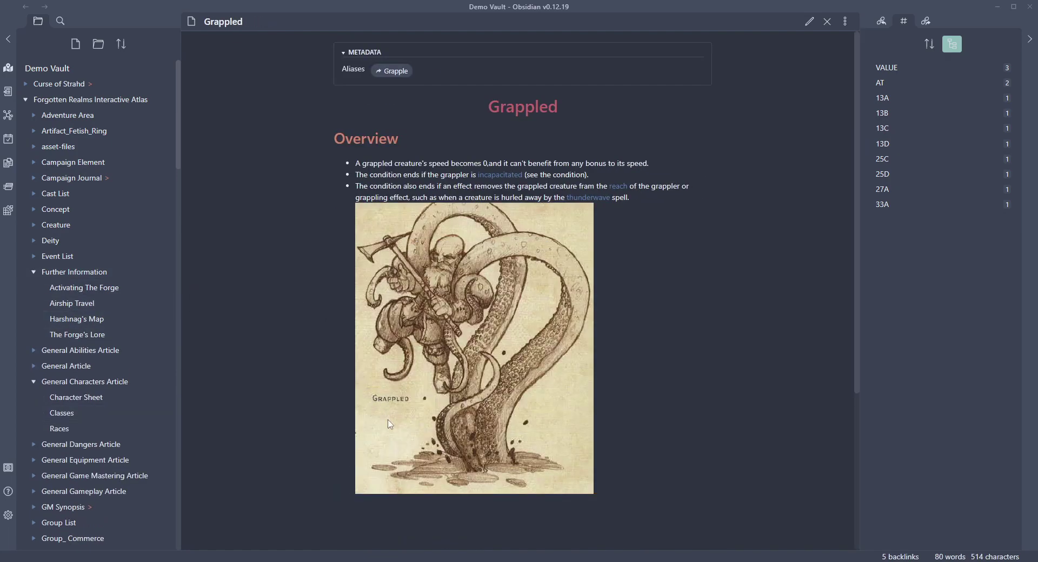
pyautogui.click(586, 198)
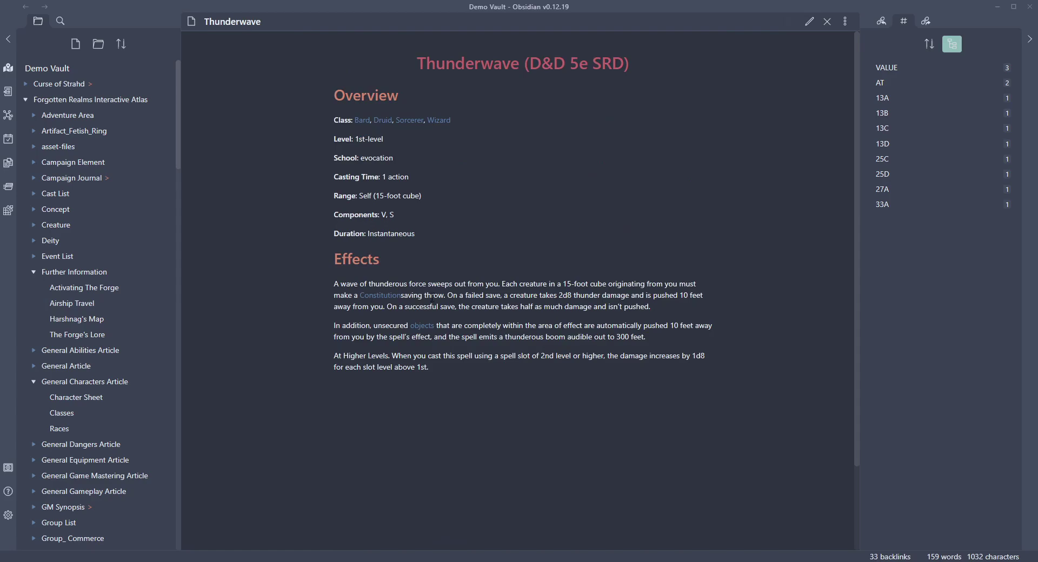
pyautogui.click(381, 124)
pyautogui.scroll(-15, 550, 360)
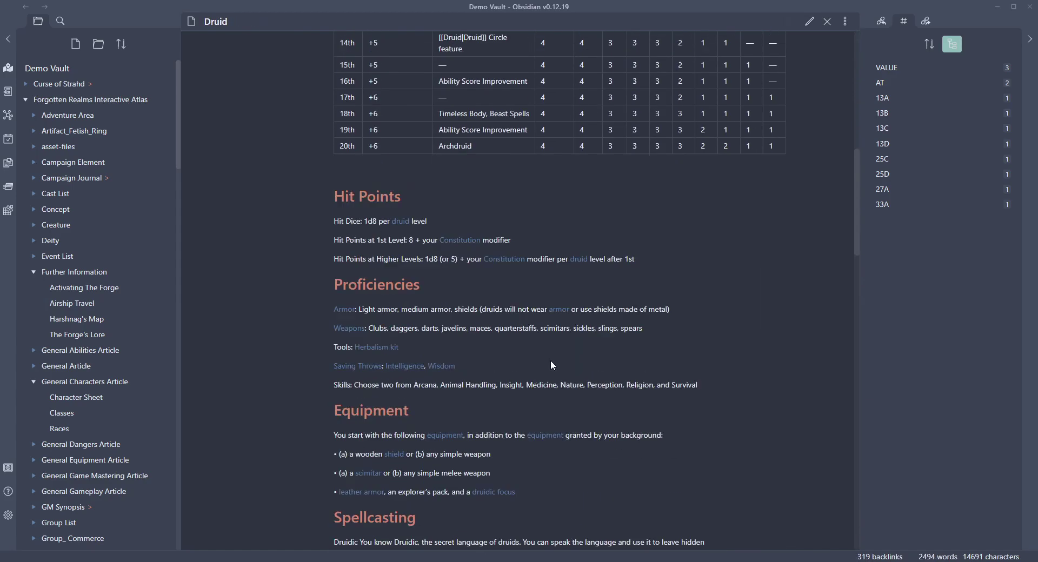
pyautogui.click(492, 324)
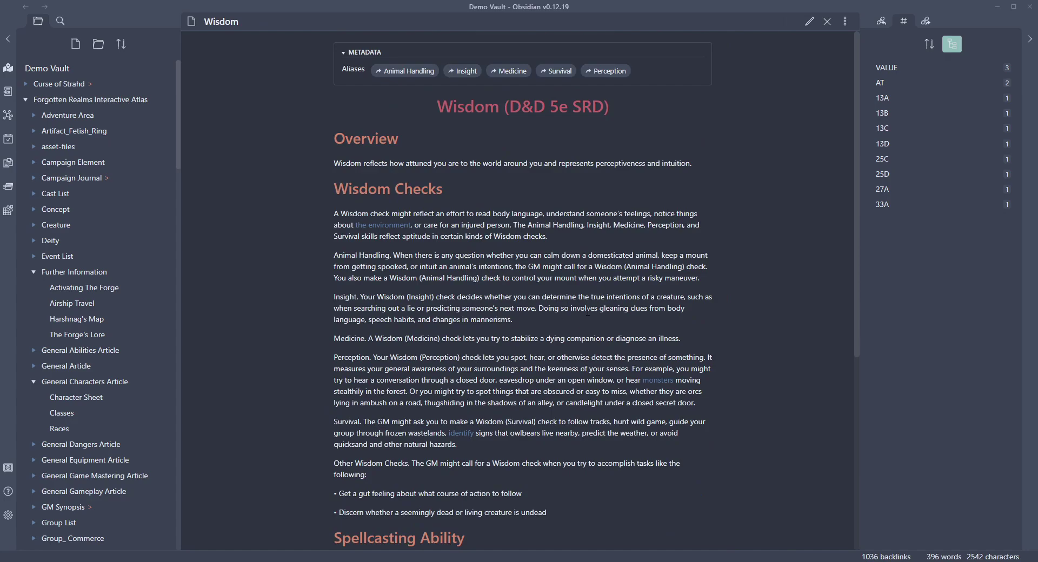
pyautogui.scroll(-2, 581, 294)
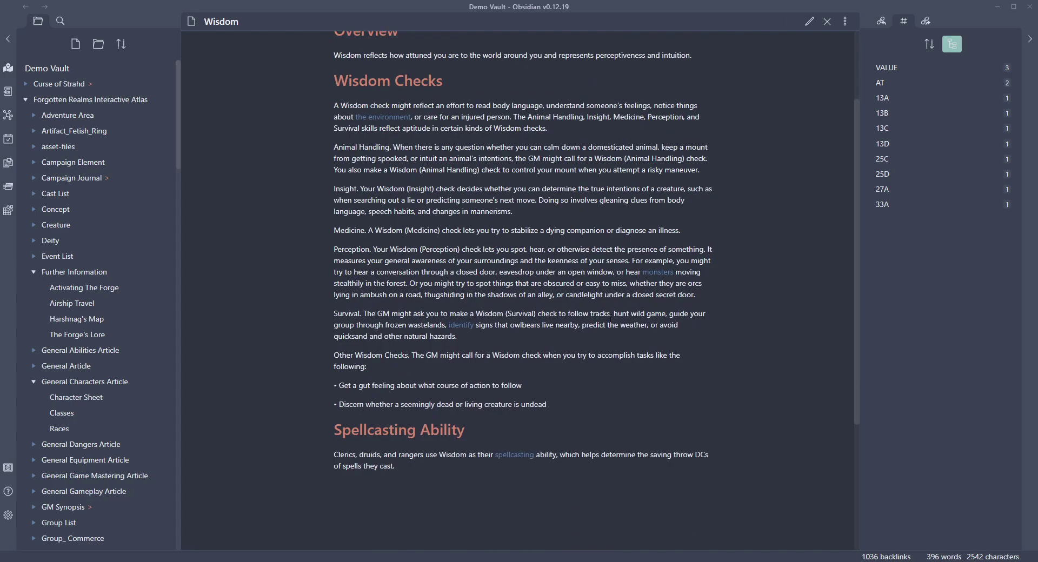